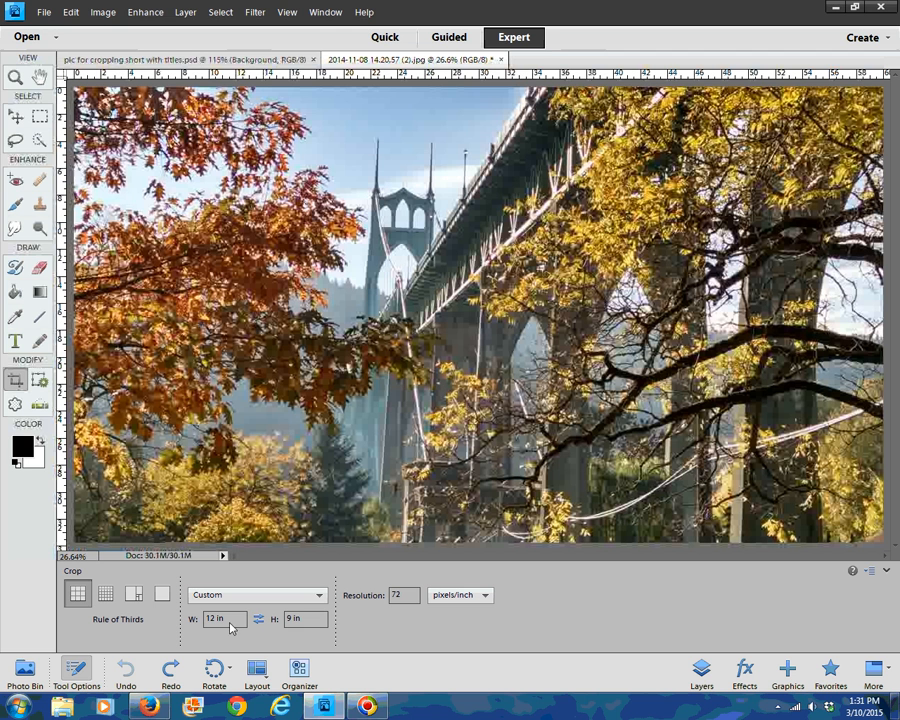
Set the crop size to 12 in wide by 9 in high
{"action": "left_click_drag", "start_coordinate": [227, 617], "coordinate": [192, 616]}
{"action": "type", "text": "12"}
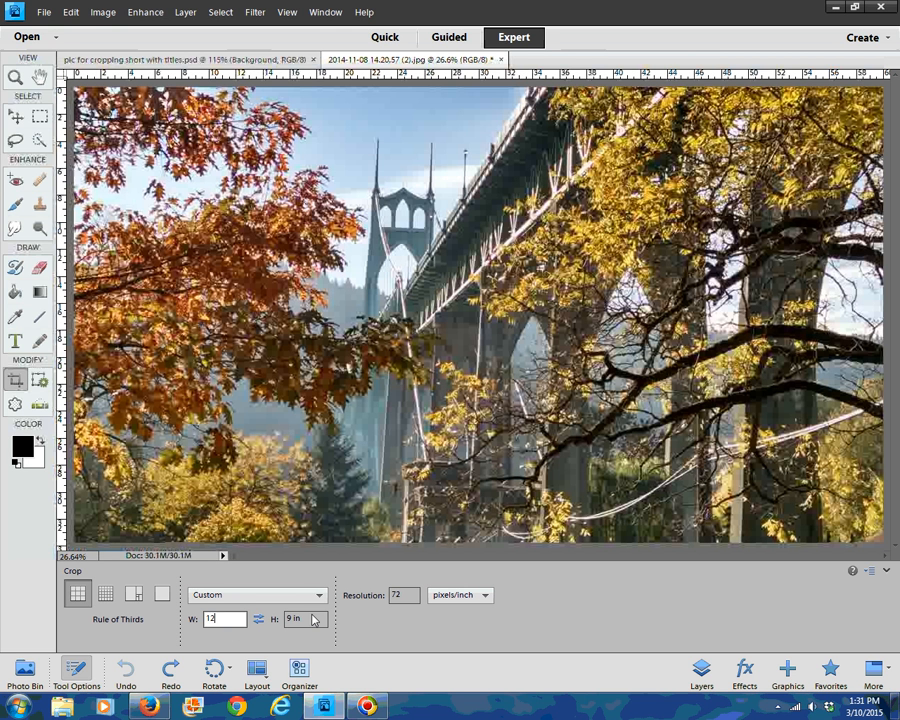
{"action": "left_click_drag", "start_coordinate": [322, 618], "coordinate": [285, 619]}
{"action": "type", "text": "9"}
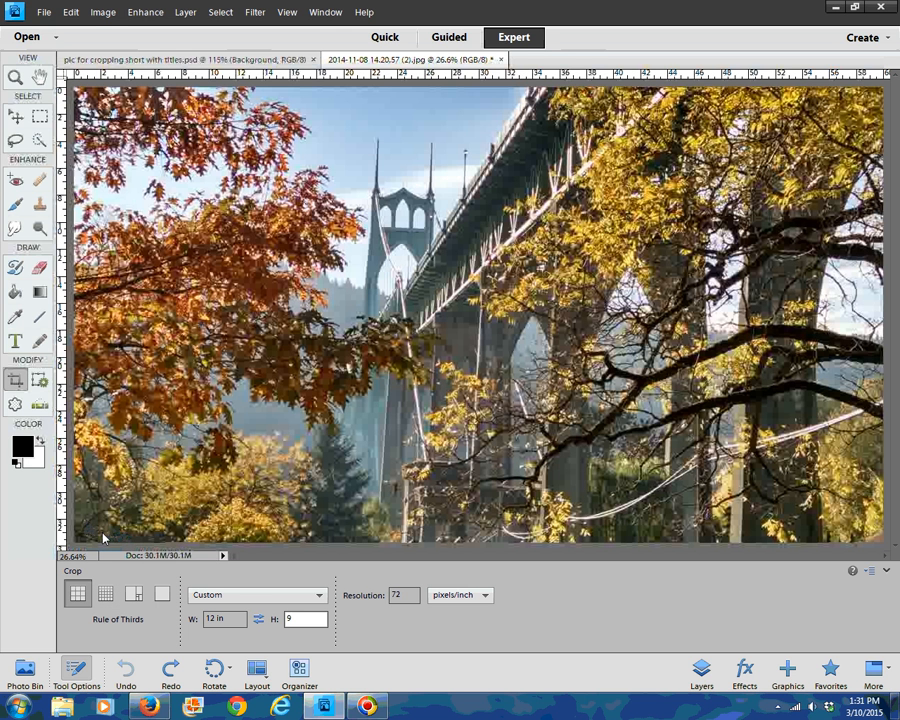
Draw a nearly full-height crop frame over the bridge photo and shift it toward the yellow tree
{"action": "left_click_drag", "start_coordinate": [102, 538], "coordinate": [668, 107]}
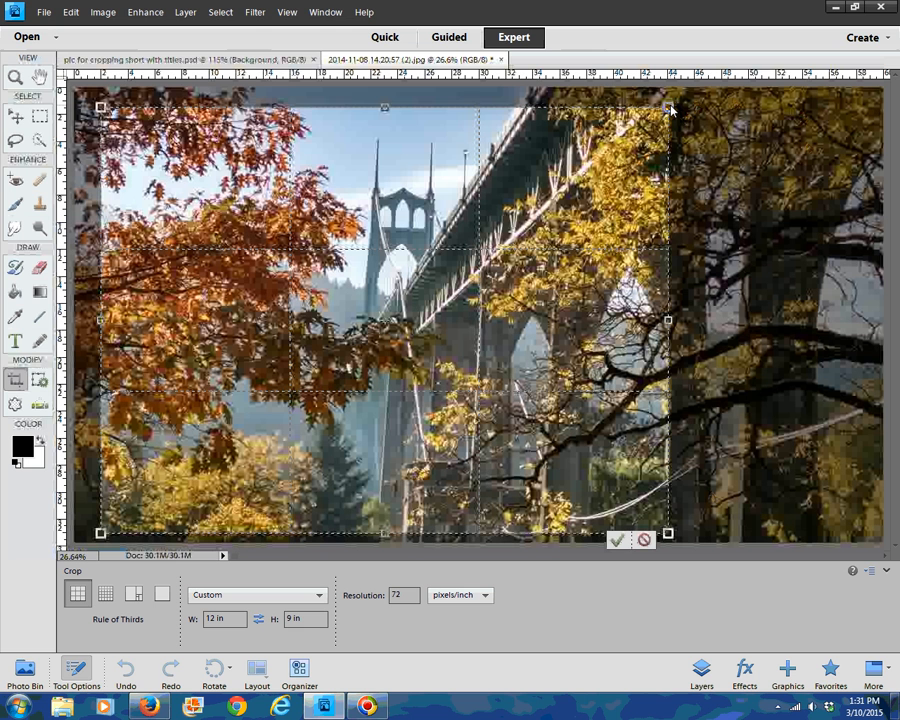
{"action": "mouse_move", "coordinate": [670, 110]}
{"action": "left_mouse_down"}
{"action": "mouse_move", "coordinate": [600, 166]}
{"action": "mouse_move", "coordinate": [675, 120]}
{"action": "left_mouse_up"}
{"action": "left_click_drag", "start_coordinate": [407, 270], "coordinate": [483, 268]}
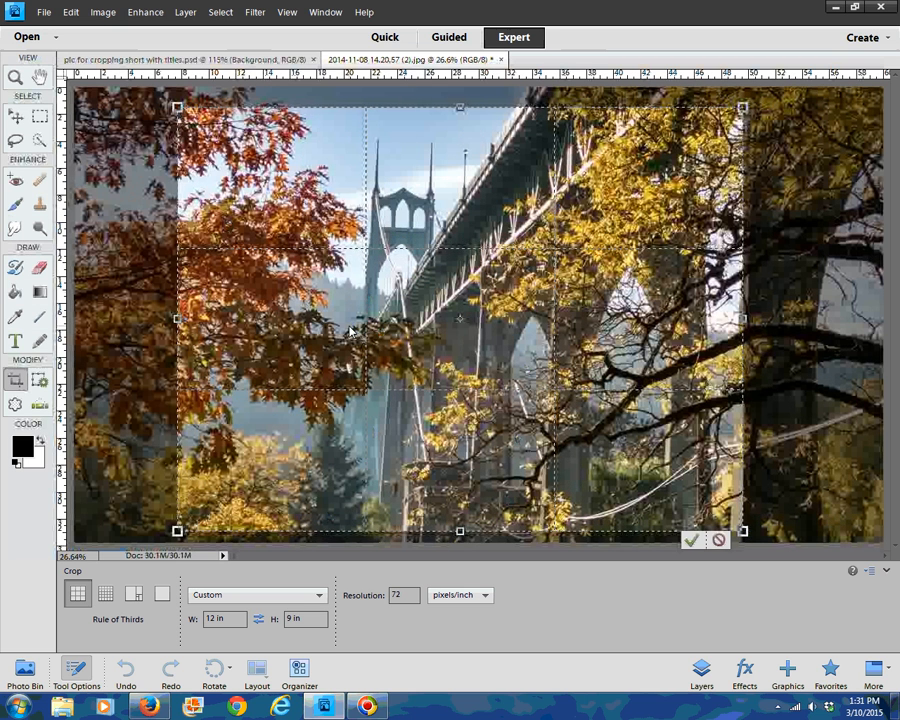
{"action": "left_click", "coordinate": [105, 594]}
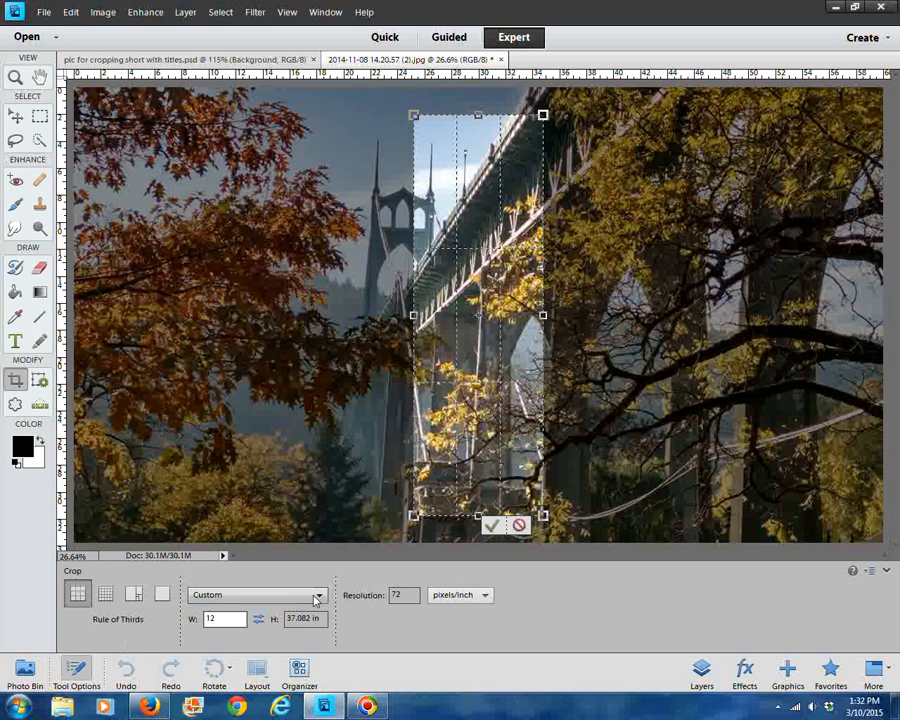
Set the crop height to 9 in and reposition the frame so a vertical third line runs through the bridge tower
{"action": "left_click_drag", "start_coordinate": [321, 621], "coordinate": [207, 610]}
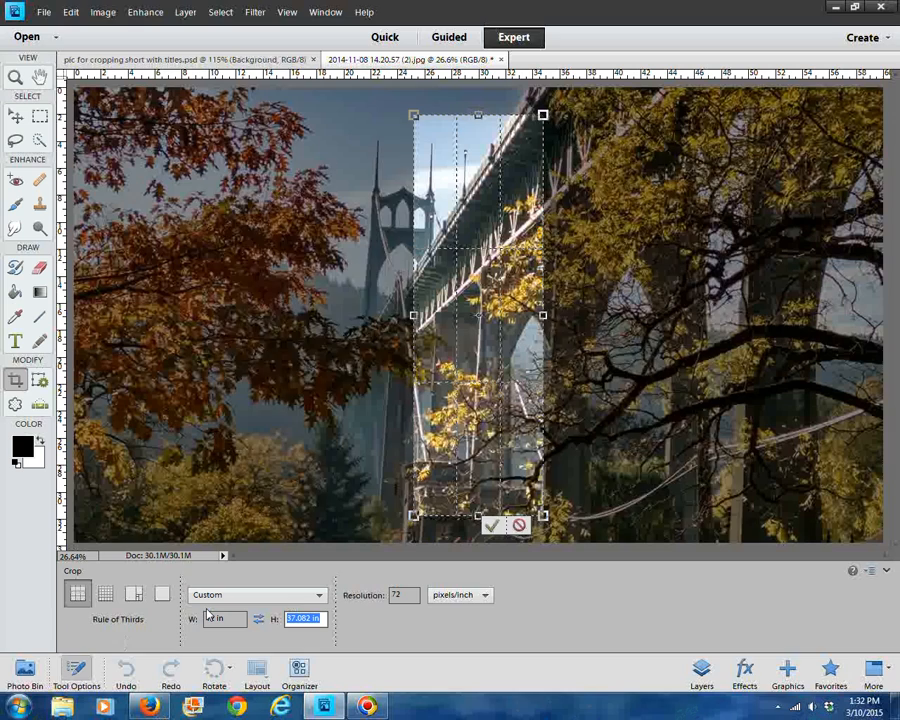
{"action": "type", "text": "9"}
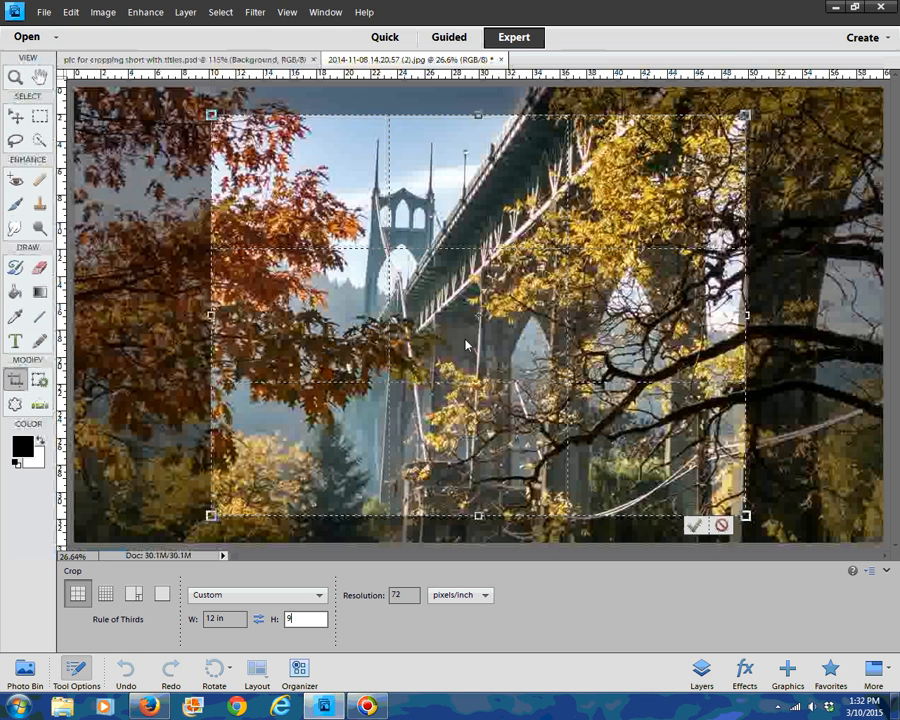
{"action": "left_click_drag", "start_coordinate": [484, 382], "coordinate": [500, 373]}
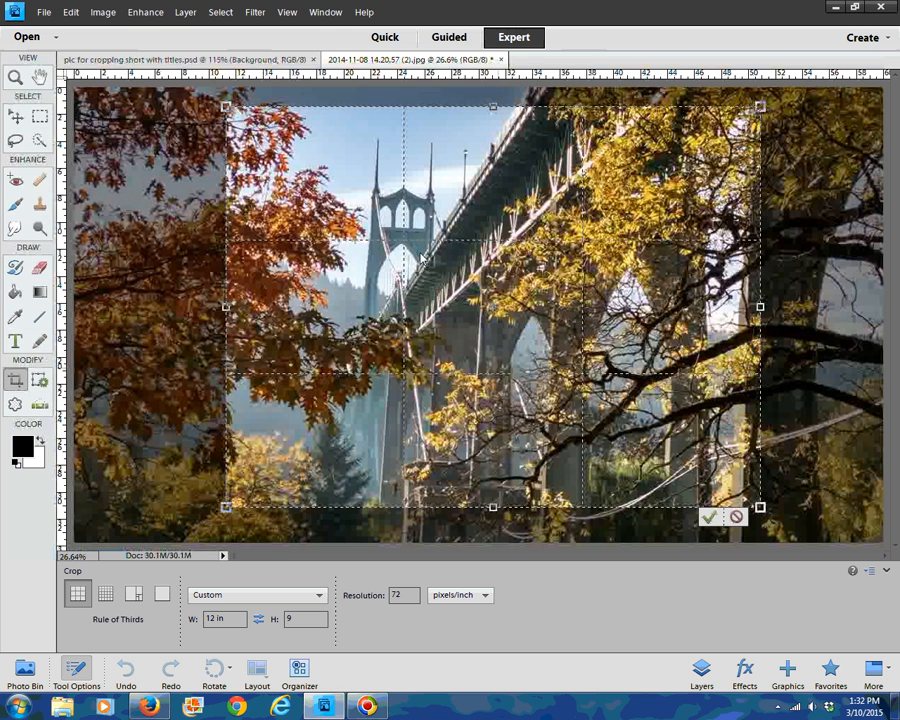
{"action": "mouse_move", "coordinate": [486, 331]}
{"action": "left_mouse_down"}
{"action": "mouse_move", "coordinate": [279, 325]}
{"action": "mouse_move", "coordinate": [311, 317]}
{"action": "mouse_move", "coordinate": [315, 205]}
{"action": "mouse_move", "coordinate": [355, 191]}
{"action": "mouse_move", "coordinate": [488, 182]}
{"action": "mouse_move", "coordinate": [466, 262]}
{"action": "mouse_move", "coordinate": [467, 347]}
{"action": "mouse_move", "coordinate": [483, 325]}
{"action": "left_mouse_up"}
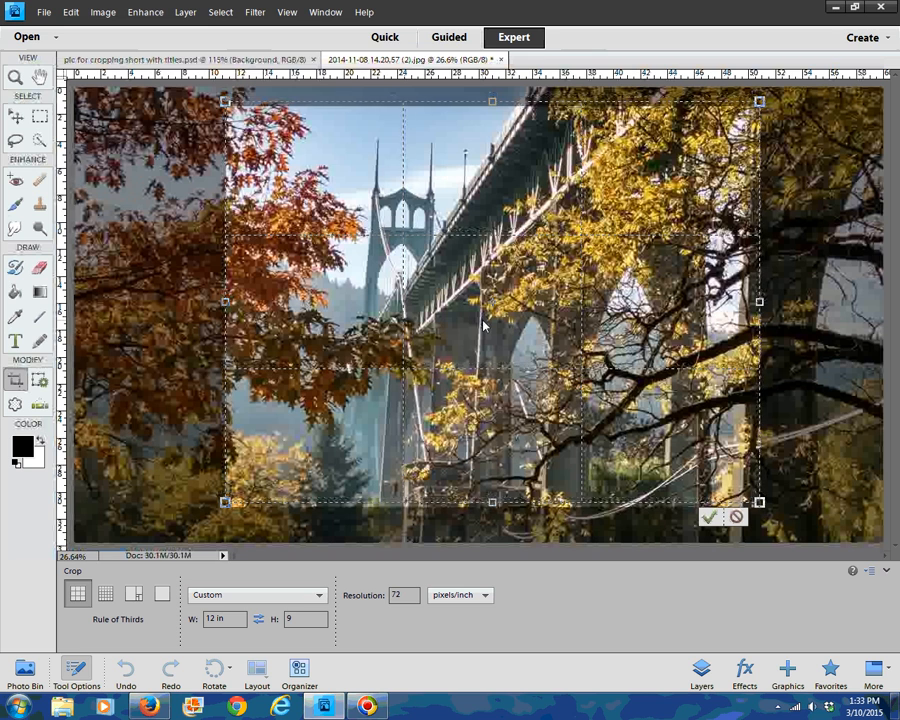
{"action": "mouse_move", "coordinate": [483, 325]}
{"action": "left_mouse_down"}
{"action": "mouse_move", "coordinate": [302, 330]}
{"action": "mouse_move", "coordinate": [488, 327]}
{"action": "left_mouse_up"}
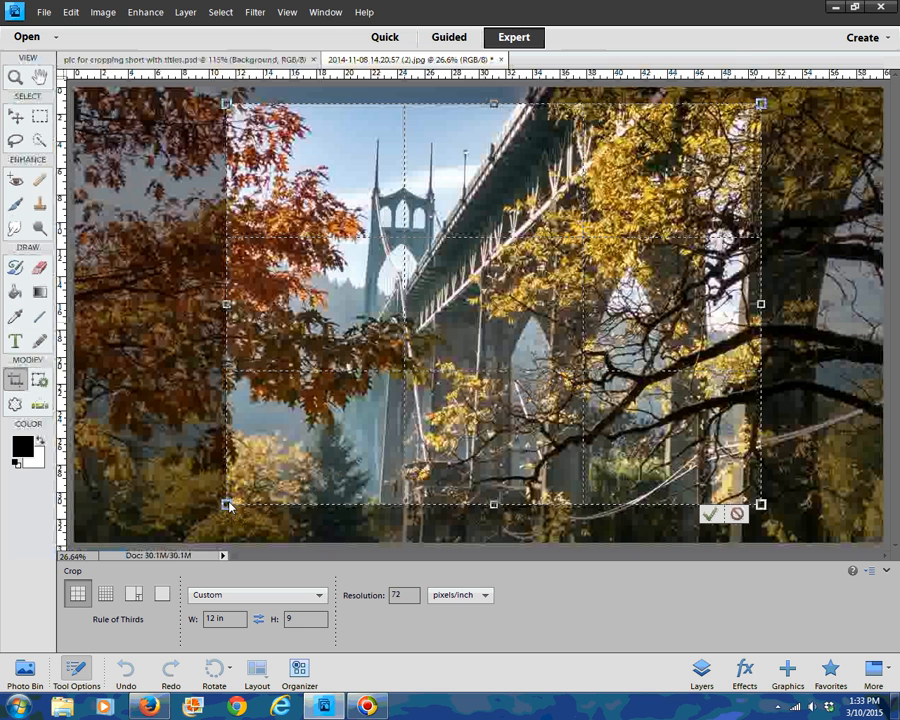
Enlarge the crop frame to the photo's full height, realign its third line with the bridge tower, and apply the crop
{"action": "left_click_drag", "start_coordinate": [228, 505], "coordinate": [185, 556]}
{"action": "left_click_drag", "start_coordinate": [761, 103], "coordinate": [780, 91]}
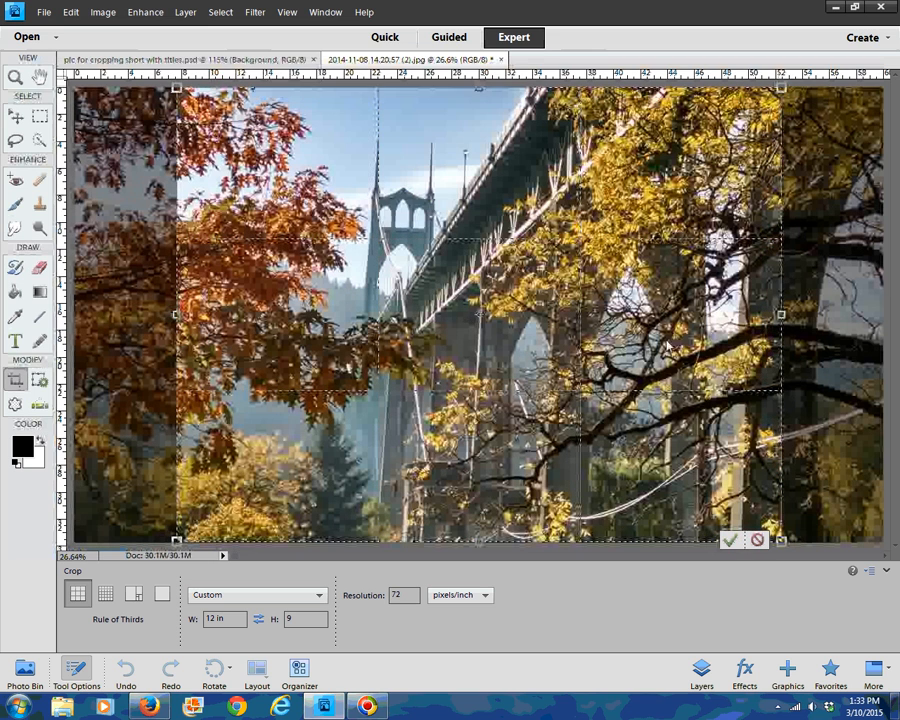
{"action": "left_click_drag", "start_coordinate": [667, 345], "coordinate": [692, 345]}
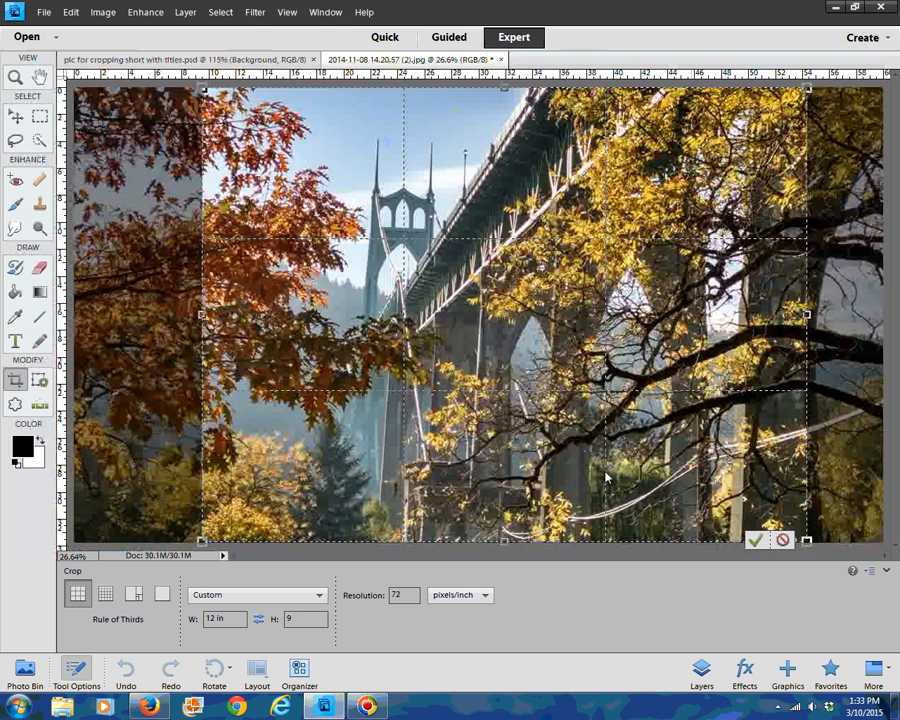
{"action": "left_click", "coordinate": [755, 541]}
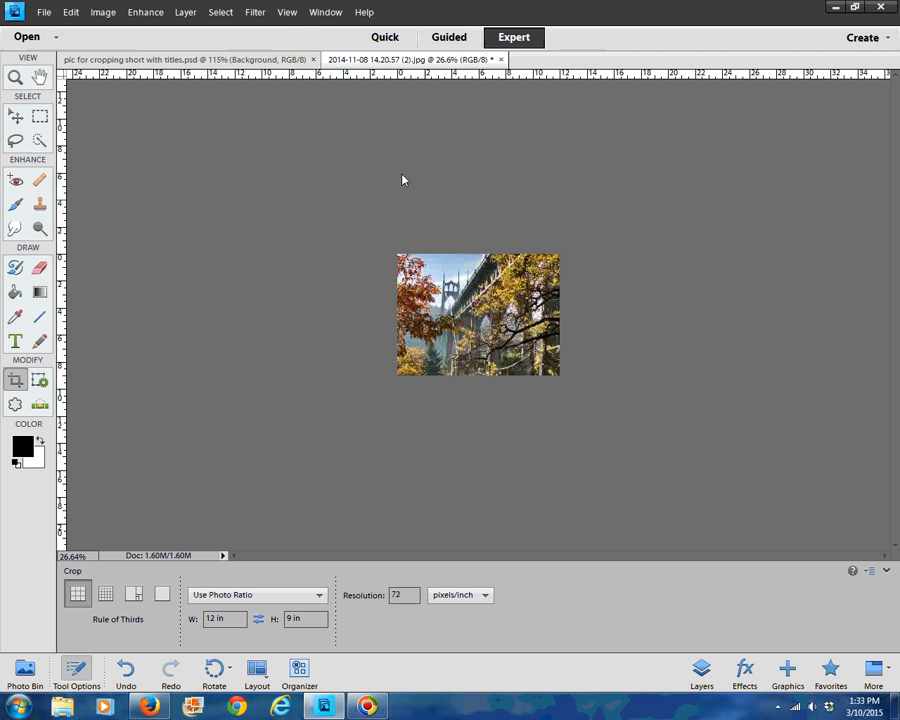
Fit the cropped photo on the screen with the tool options hidden
{"action": "left_click", "coordinate": [287, 12]}
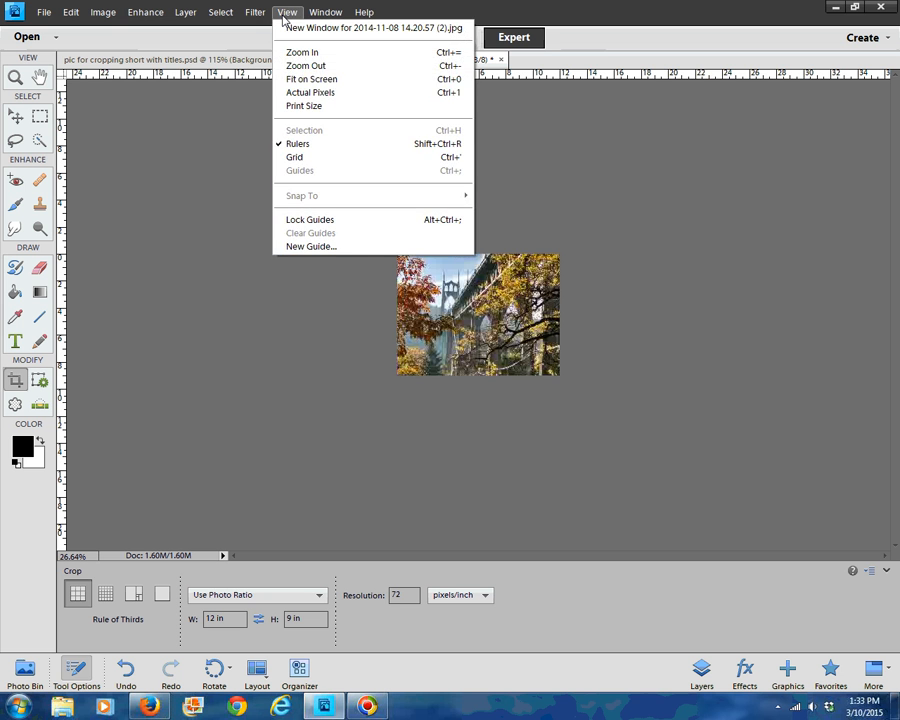
{"action": "left_click", "coordinate": [309, 79]}
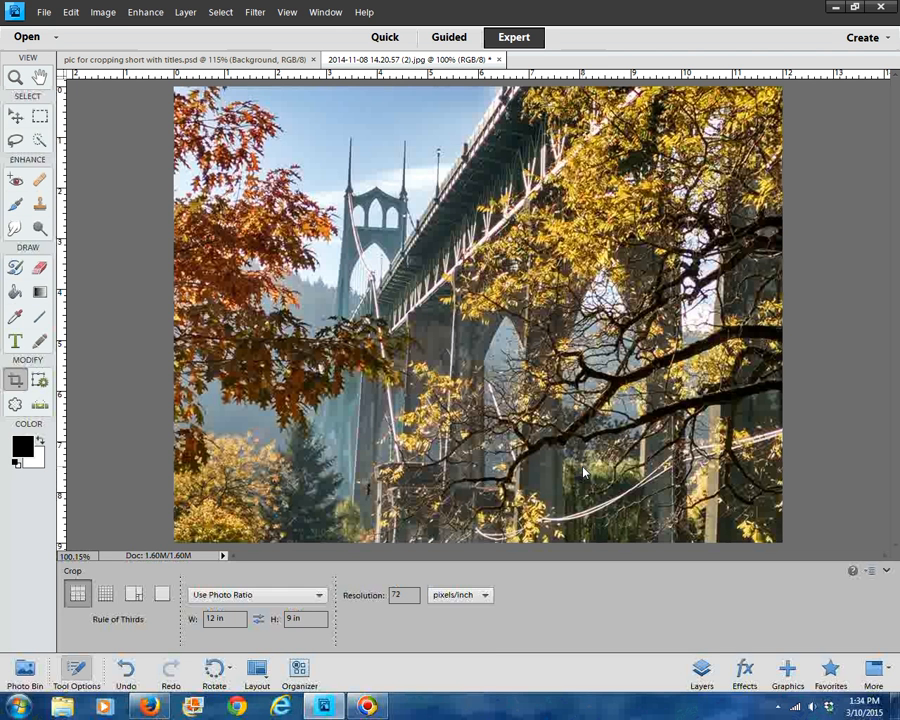
{"action": "left_click", "coordinate": [69, 13]}
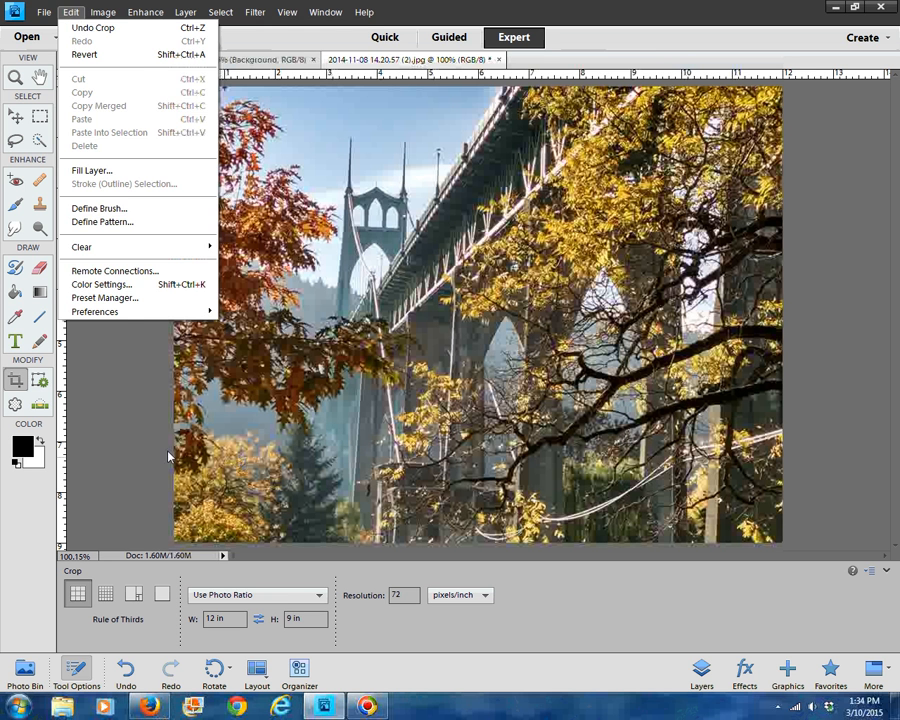
{"action": "left_click", "coordinate": [129, 456]}
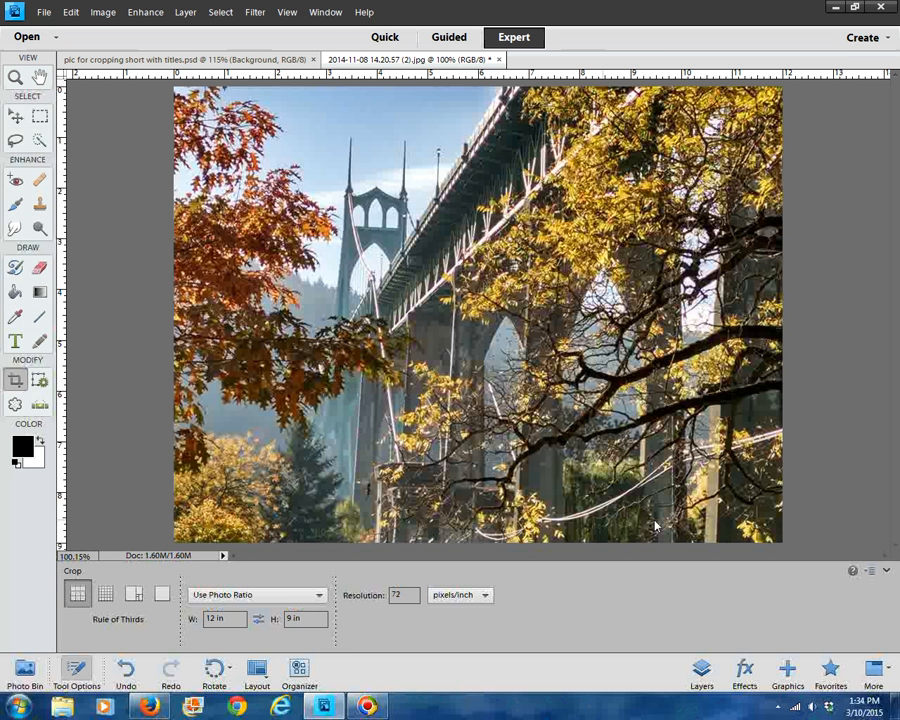
{"action": "left_click", "coordinate": [887, 572]}
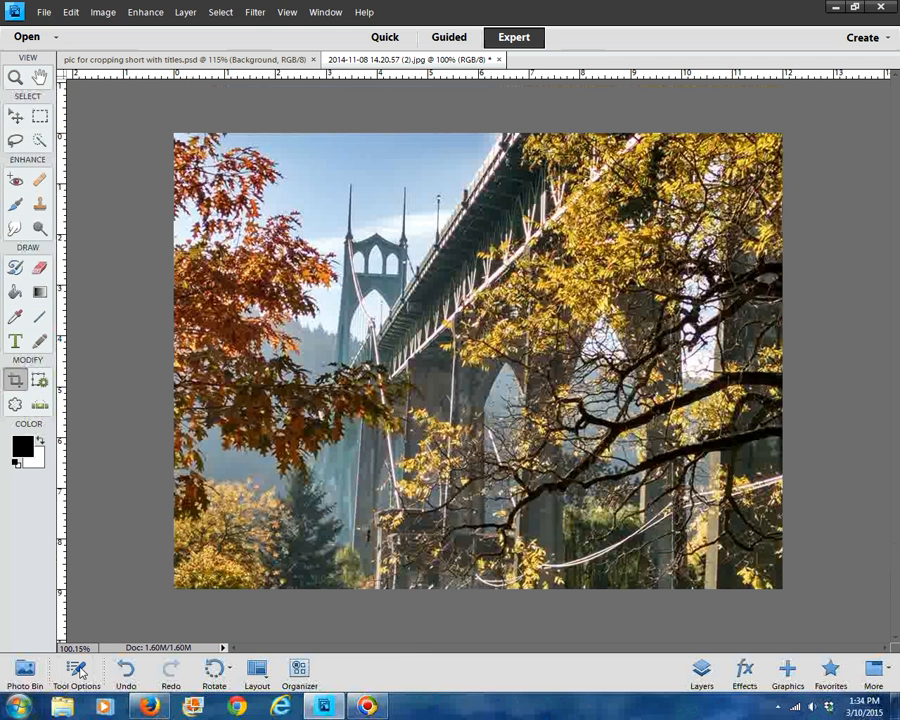
{"action": "left_click", "coordinate": [287, 12]}
{"action": "left_click", "coordinate": [300, 80]}
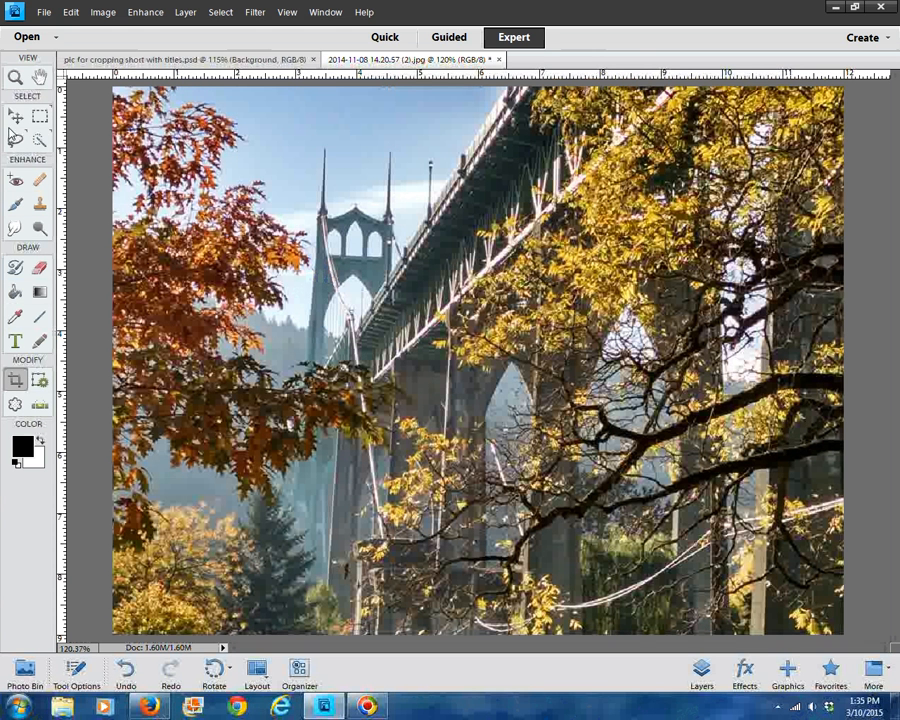
Set the photo's zoom to 116% and hide the zoom options
{"action": "left_click", "coordinate": [16, 77]}
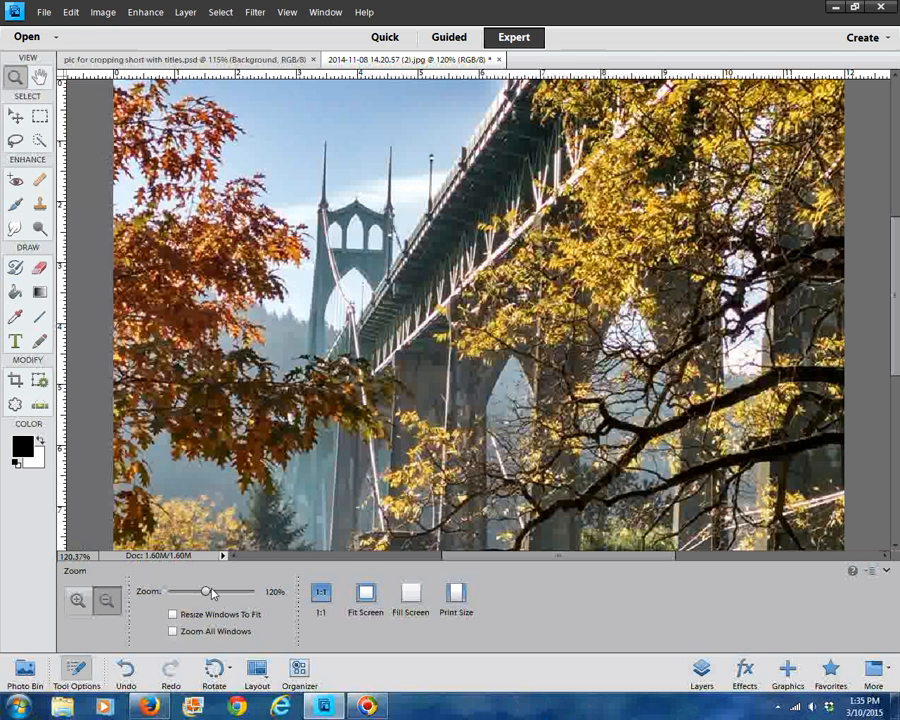
{"action": "mouse_move", "coordinate": [206, 593]}
{"action": "left_mouse_down"}
{"action": "mouse_move", "coordinate": [230, 594]}
{"action": "mouse_move", "coordinate": [206, 597]}
{"action": "left_mouse_up"}
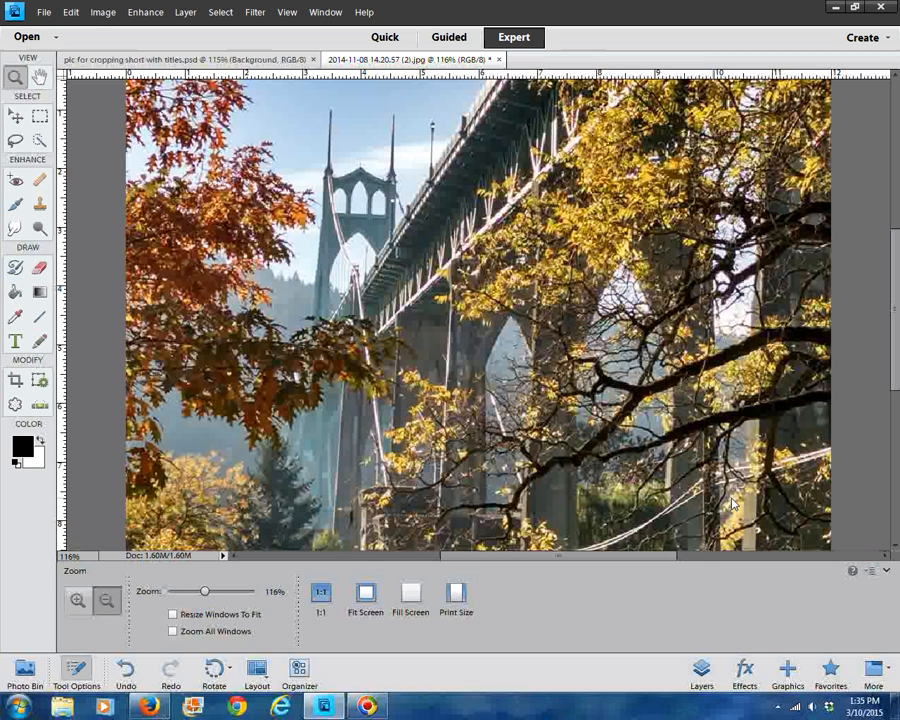
{"action": "left_click", "coordinate": [887, 572]}
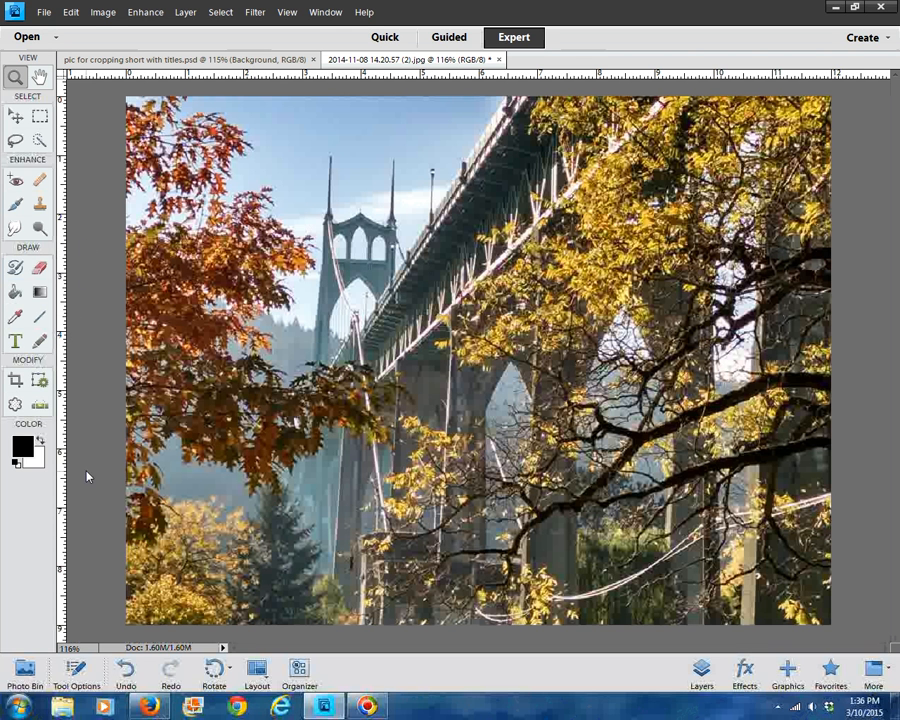
Lay a rule-of-thirds crop frame over the whole photo to check its composition and cancel the crop
{"action": "left_click", "coordinate": [16, 380]}
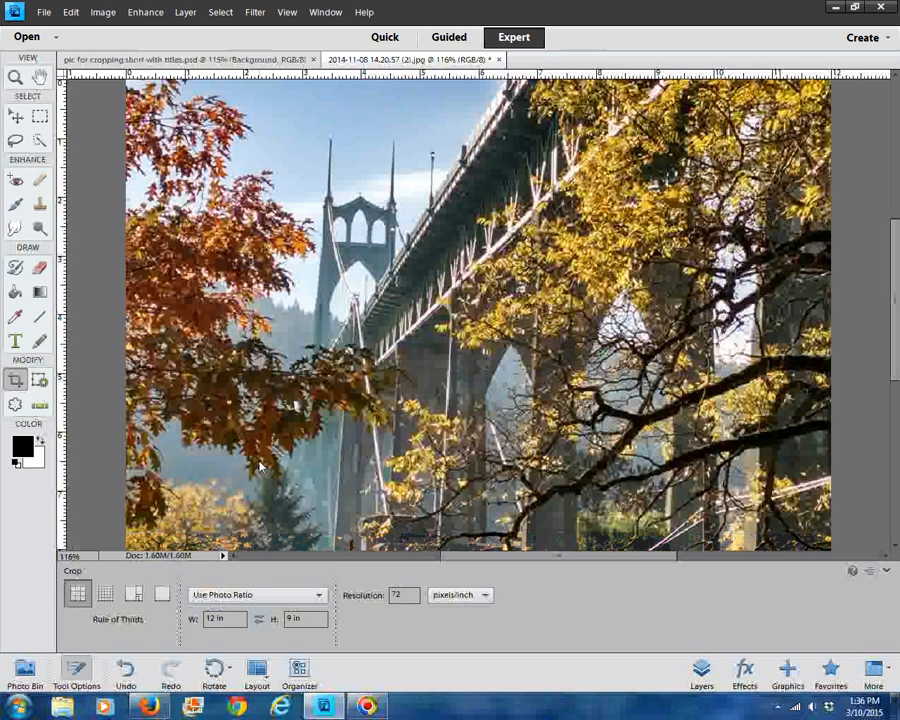
{"action": "mouse_move", "coordinate": [895, 309]}
{"action": "left_mouse_down"}
{"action": "mouse_move", "coordinate": [895, 267]}
{"action": "mouse_move", "coordinate": [895, 308]}
{"action": "left_mouse_up"}
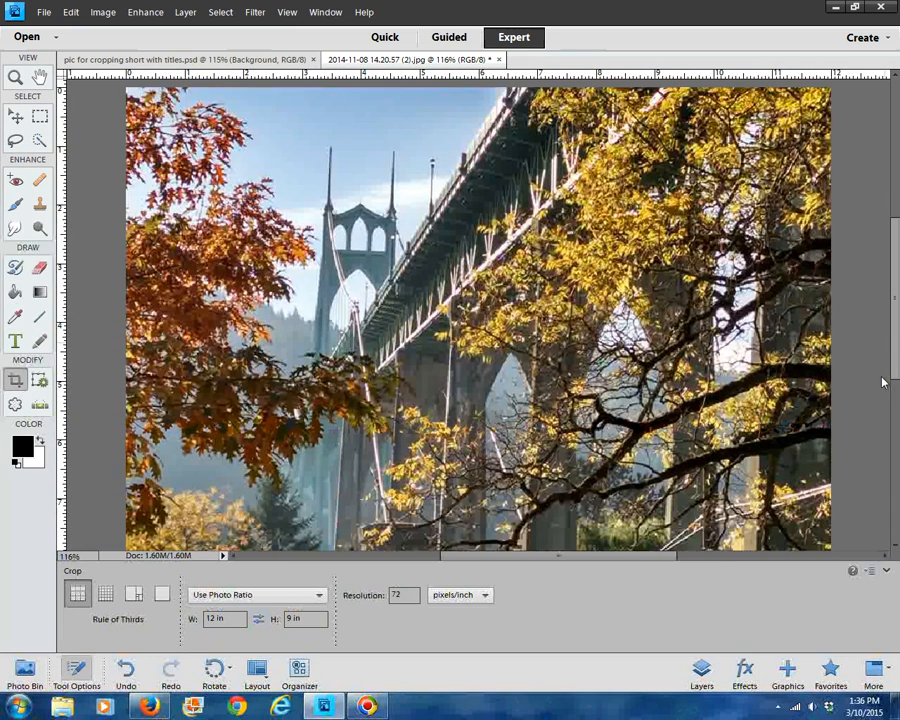
{"action": "left_click", "coordinate": [886, 570]}
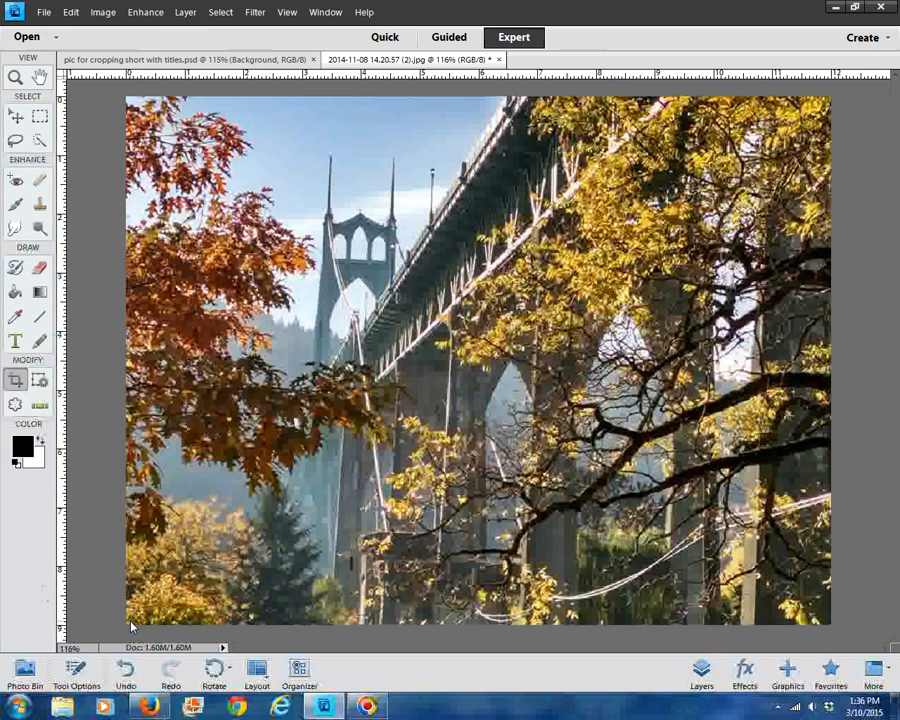
{"action": "left_click_drag", "start_coordinate": [265, 517], "coordinate": [829, 101]}
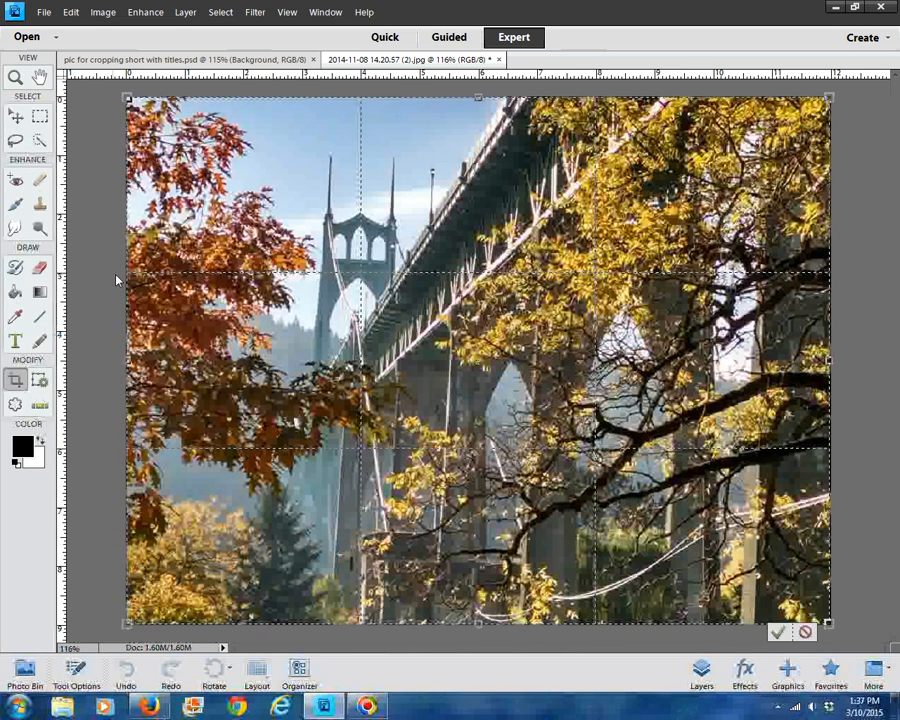
{"action": "left_click", "coordinate": [805, 632]}
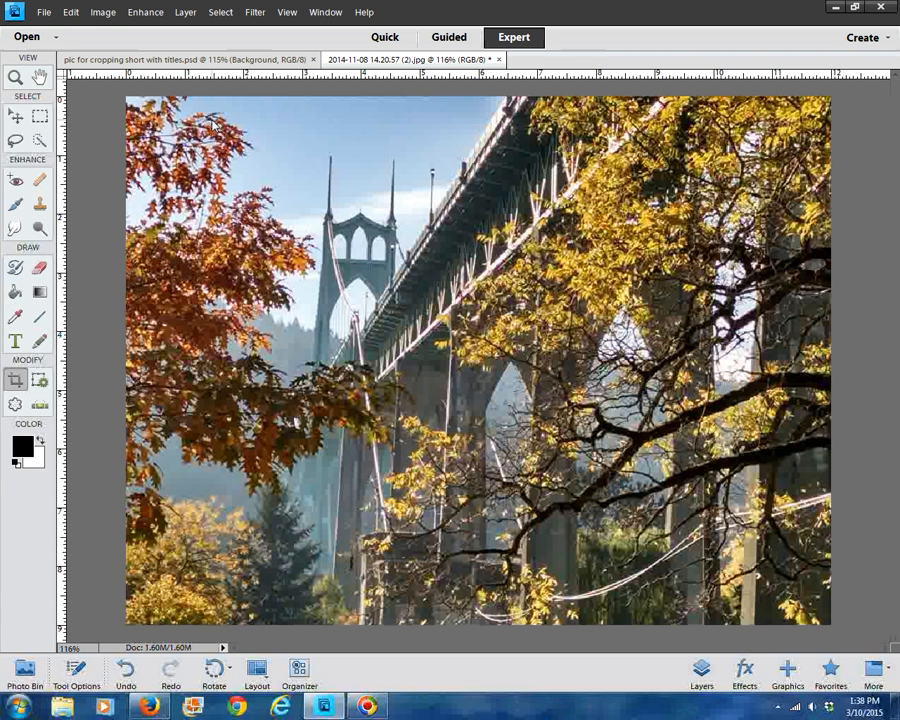
{"action": "left_click", "coordinate": [148, 13]}
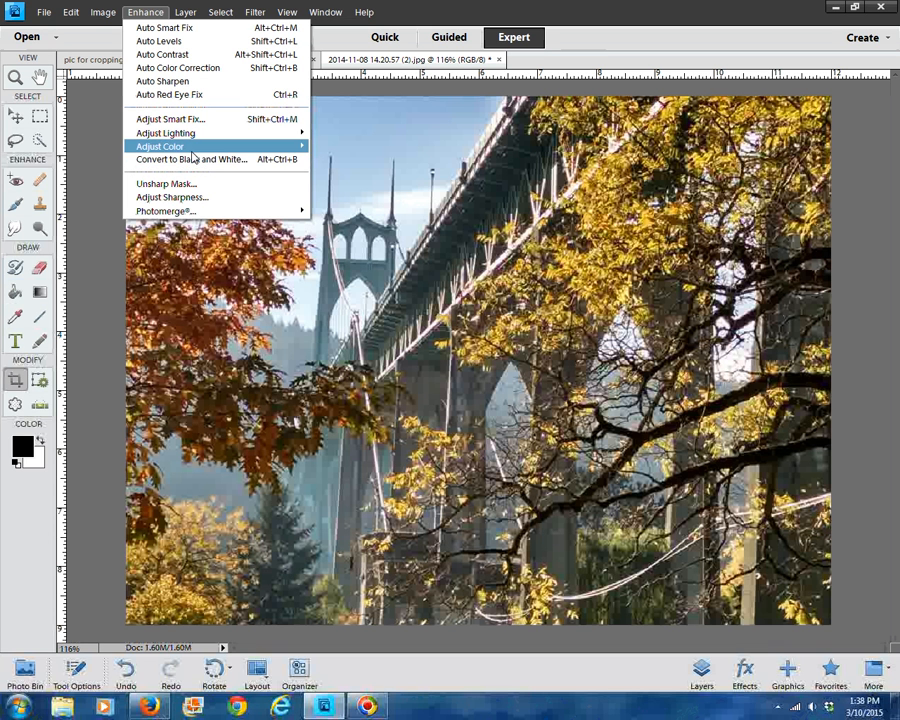
{"action": "mouse_move", "coordinate": [167, 146]}
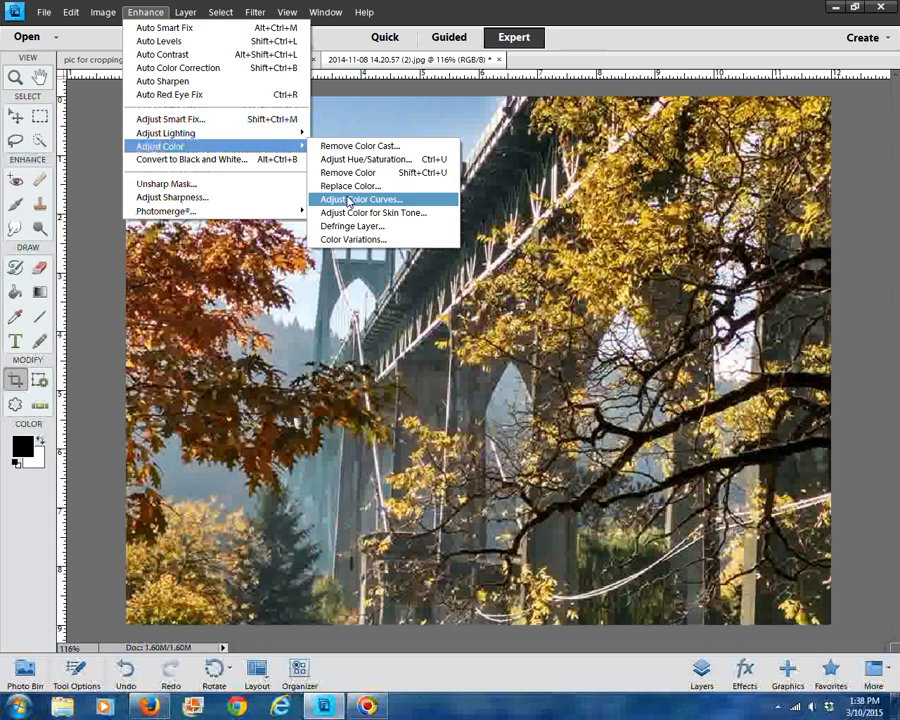
{"action": "left_click", "coordinate": [352, 200]}
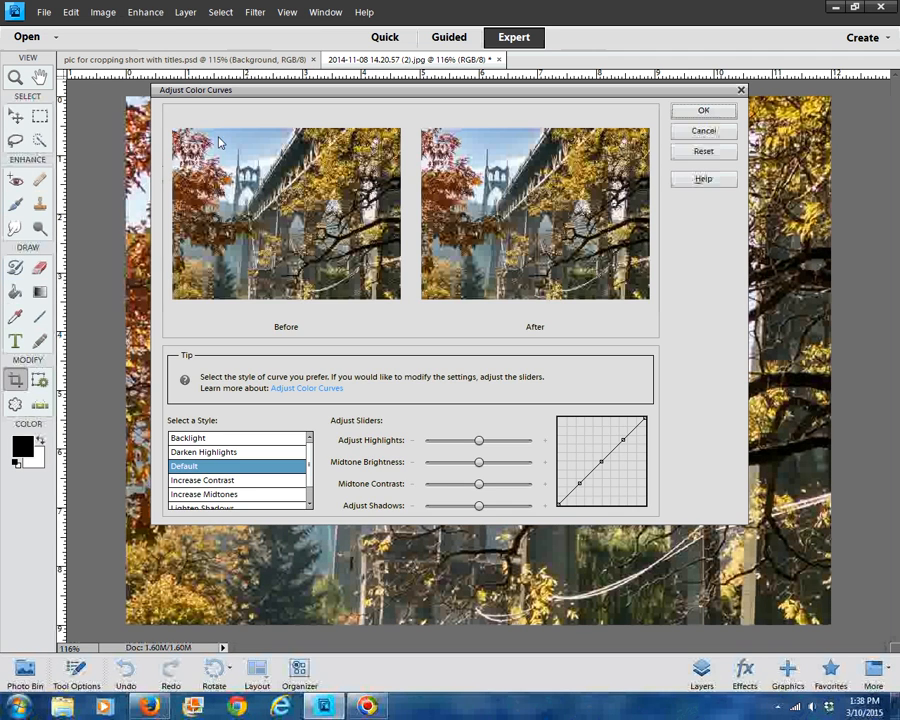
{"action": "left_click", "coordinate": [699, 137]}
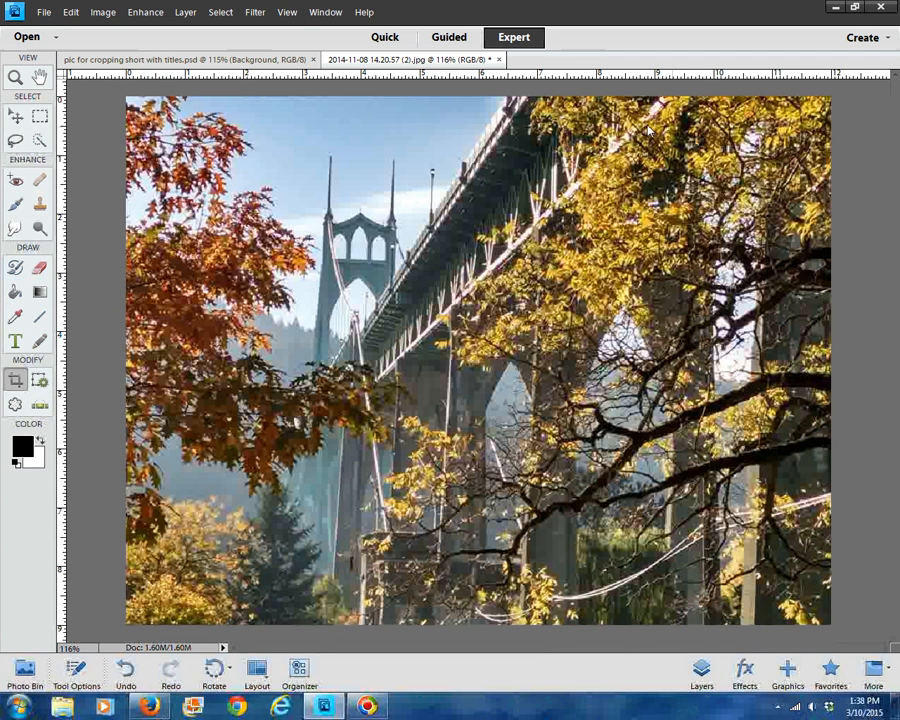
Remove the color from the bridge photo so it is black and white
{"action": "left_click", "coordinate": [145, 12]}
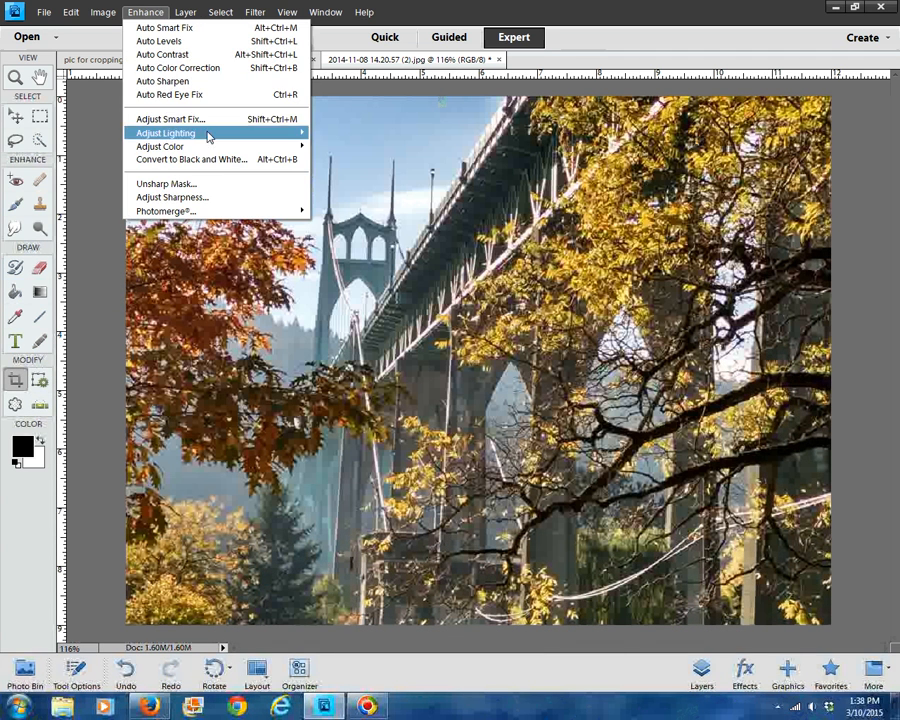
{"action": "mouse_move", "coordinate": [222, 148]}
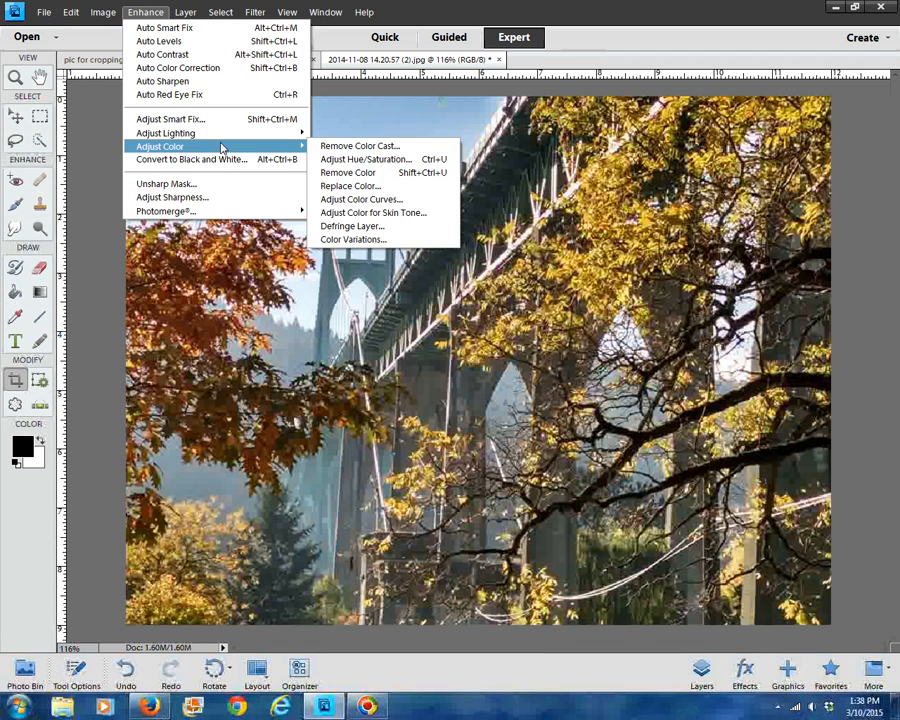
{"action": "left_click", "coordinate": [350, 172]}
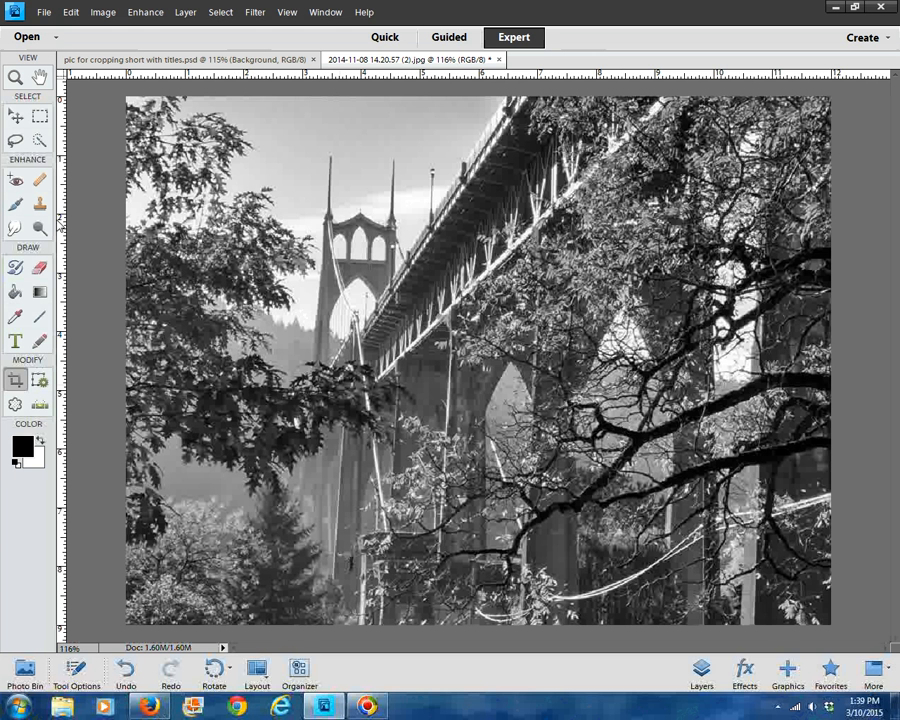
Use the Eyedropper with the foreground Color Picker to read the tones of the dark leaves and the black tree branch
{"action": "left_click", "coordinate": [15, 317]}
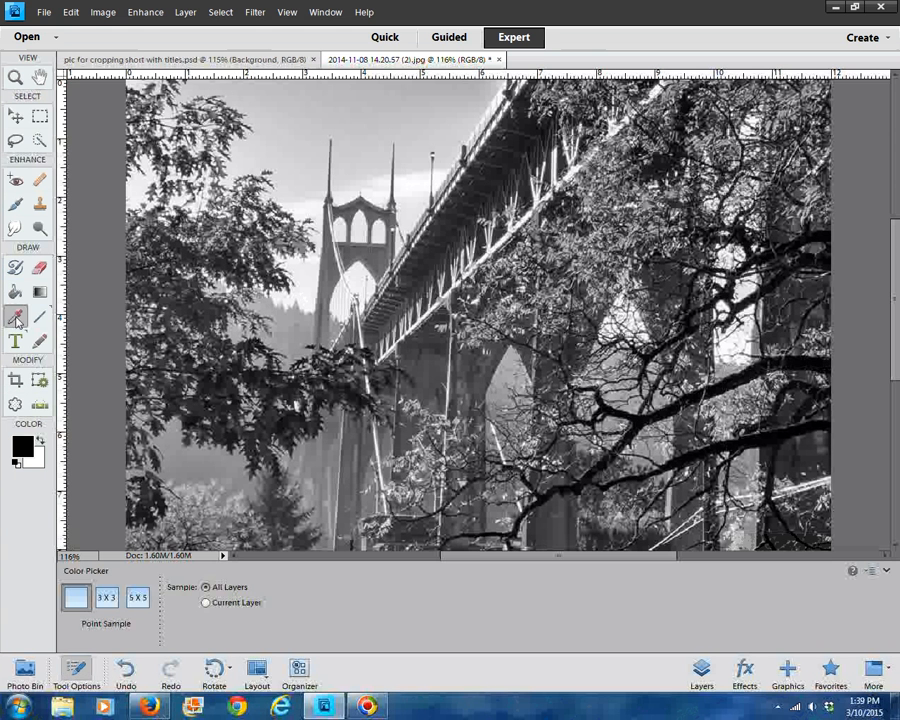
{"action": "left_click", "coordinate": [884, 570]}
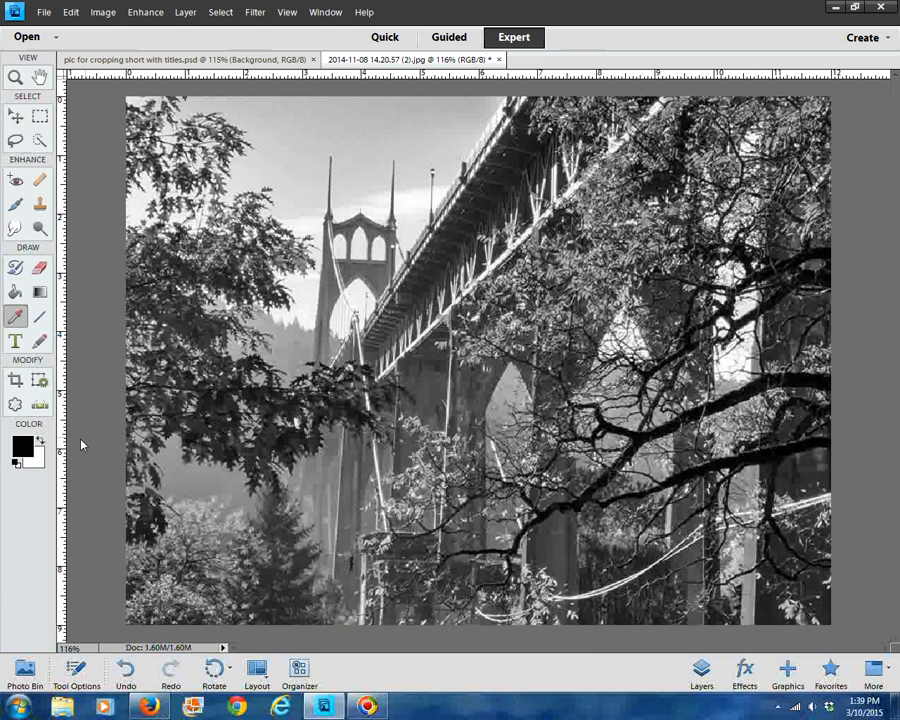
{"action": "left_click", "coordinate": [22, 447]}
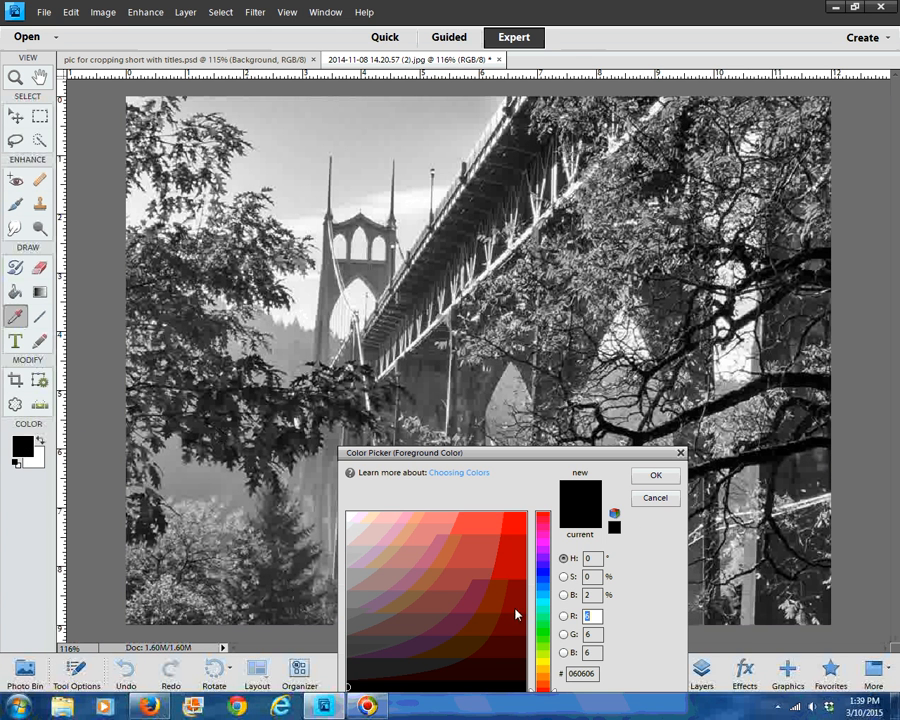
{"action": "left_click", "coordinate": [270, 439]}
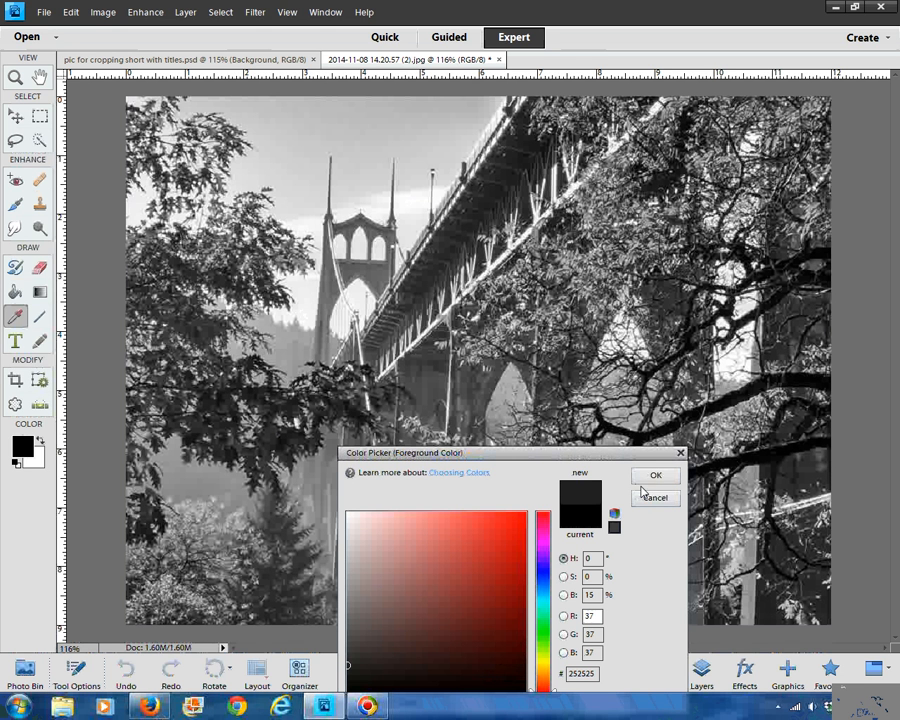
{"action": "left_click", "coordinate": [663, 432]}
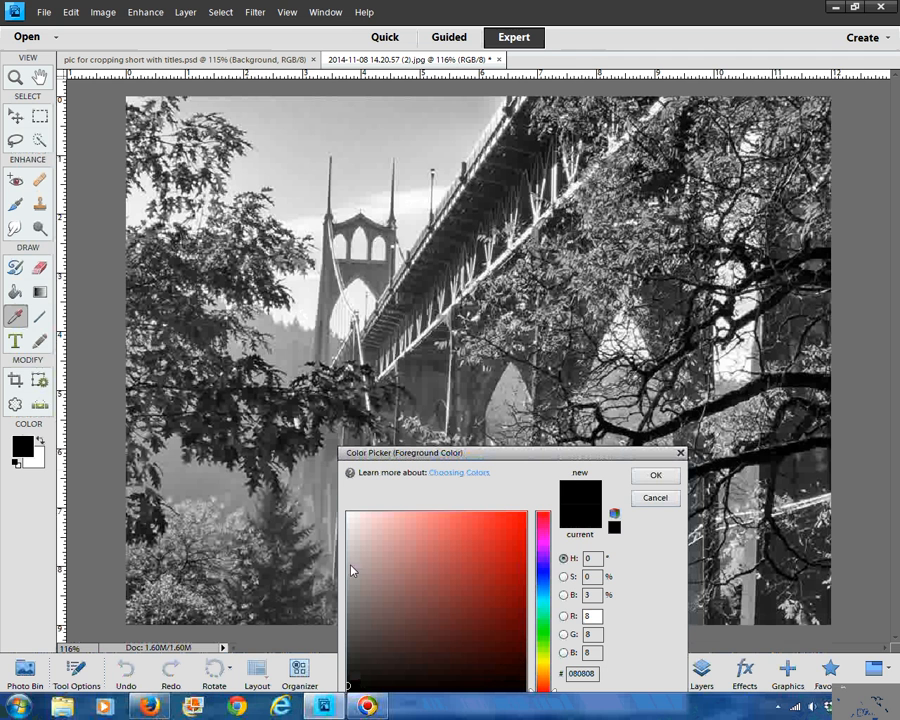
{"action": "left_click", "coordinate": [222, 413]}
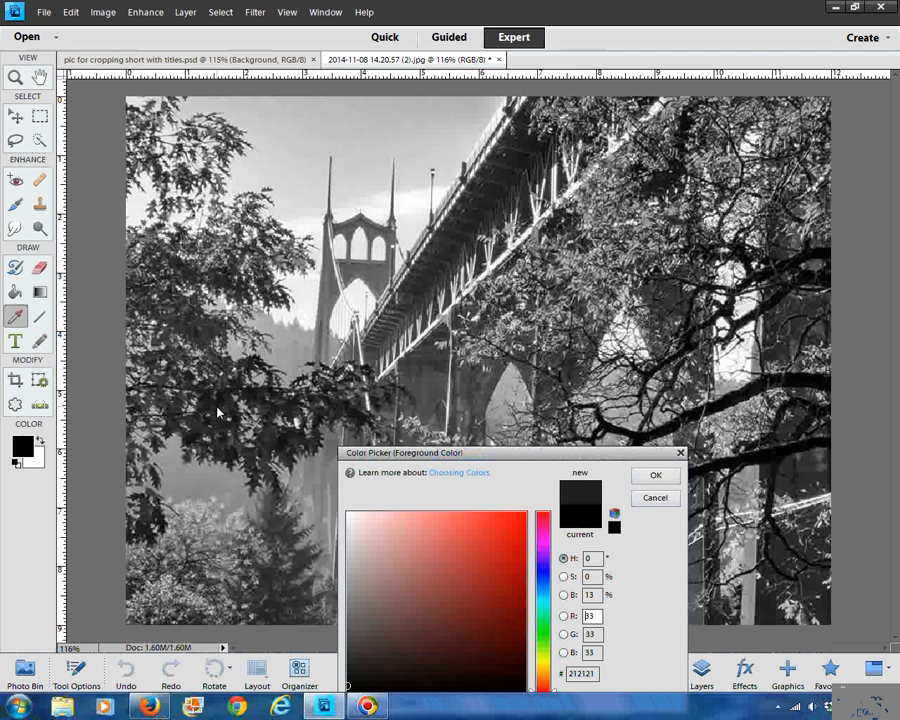
Sample the bright sky beside the bridge tower and the upper sky to compare their tones, and cancel the color choice
{"action": "left_click", "coordinate": [316, 301]}
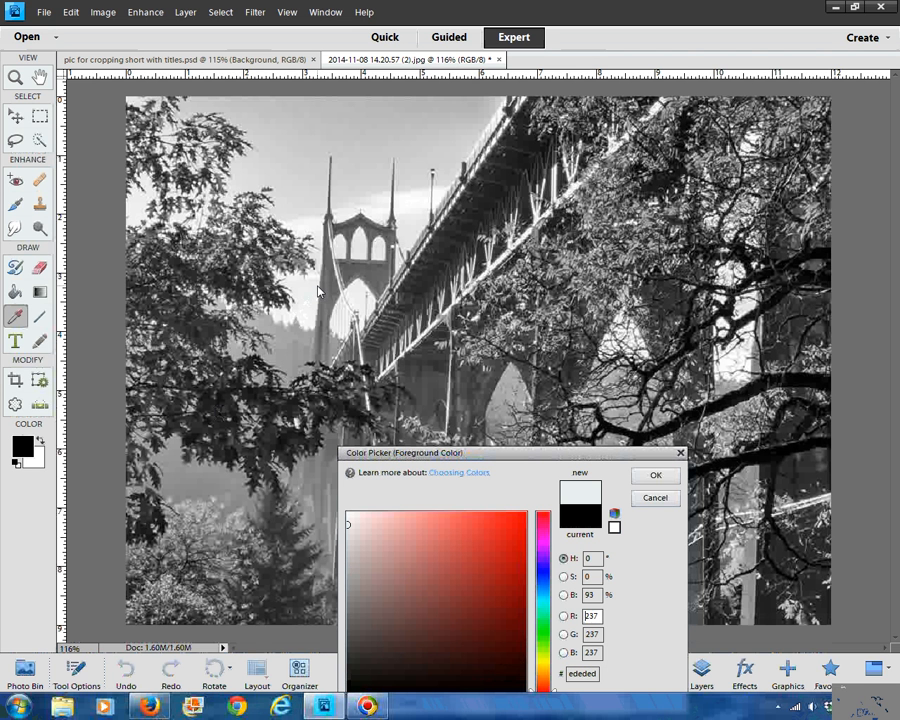
{"action": "left_click", "coordinate": [305, 147]}
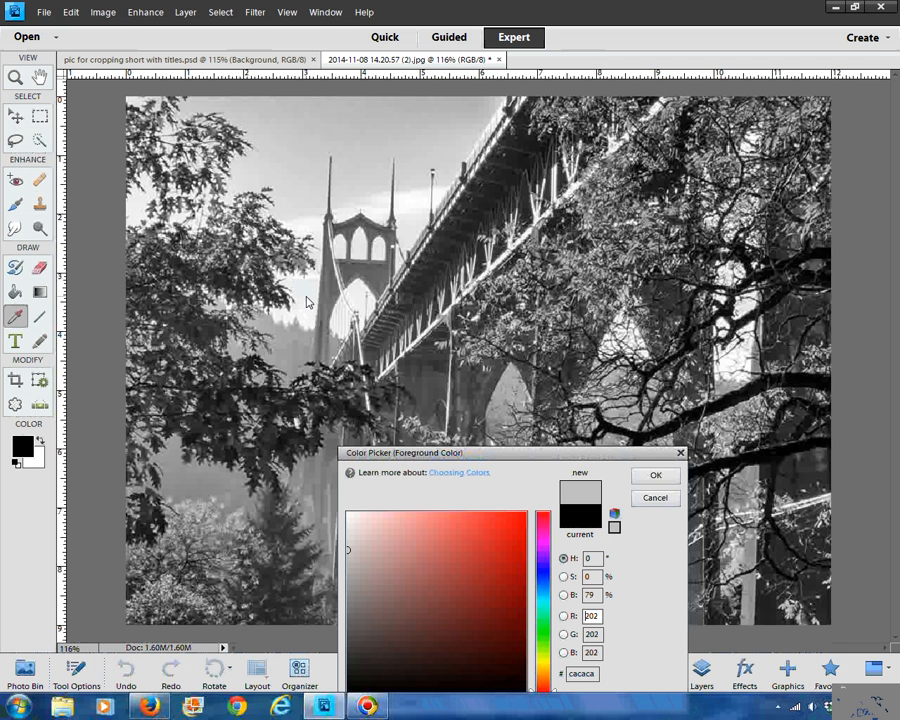
{"action": "left_click", "coordinate": [656, 498]}
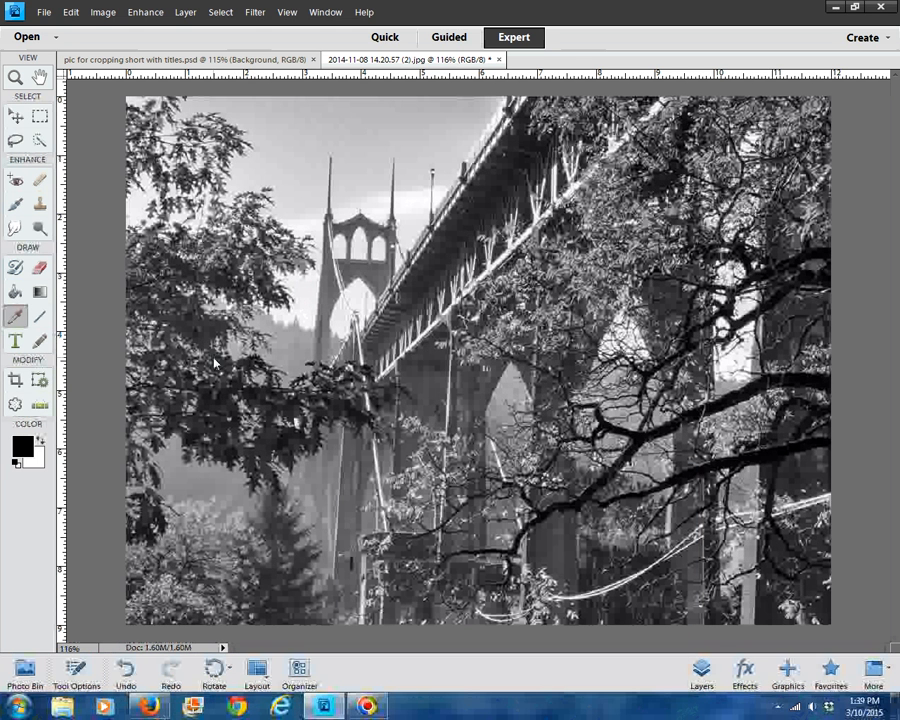